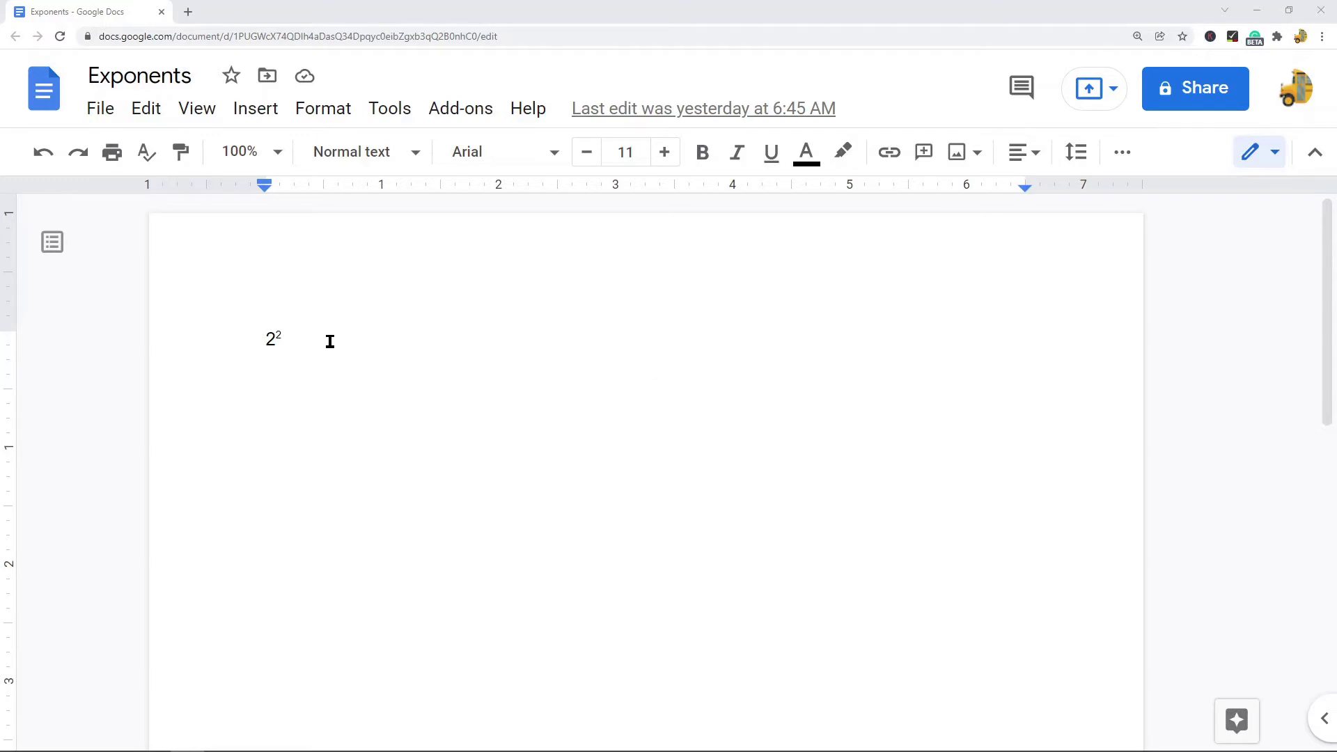
# Step: Delete the existing 2² and leave the caret on the blank Exponents page
pyautogui.moveTo(334, 342); pyautogui.dragTo(231, 345)
pyautogui.write('2²')
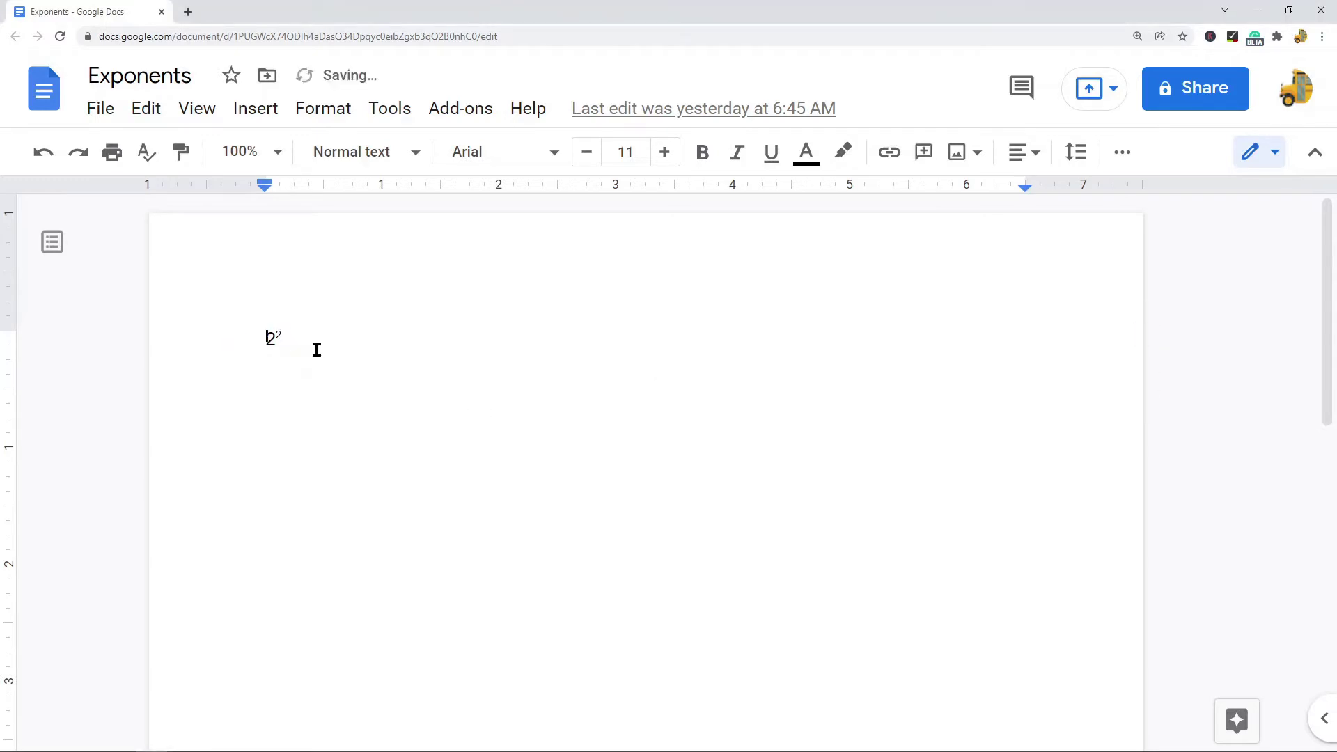
pyautogui.press('BackSpace')
pyautogui.press('BackSpace')
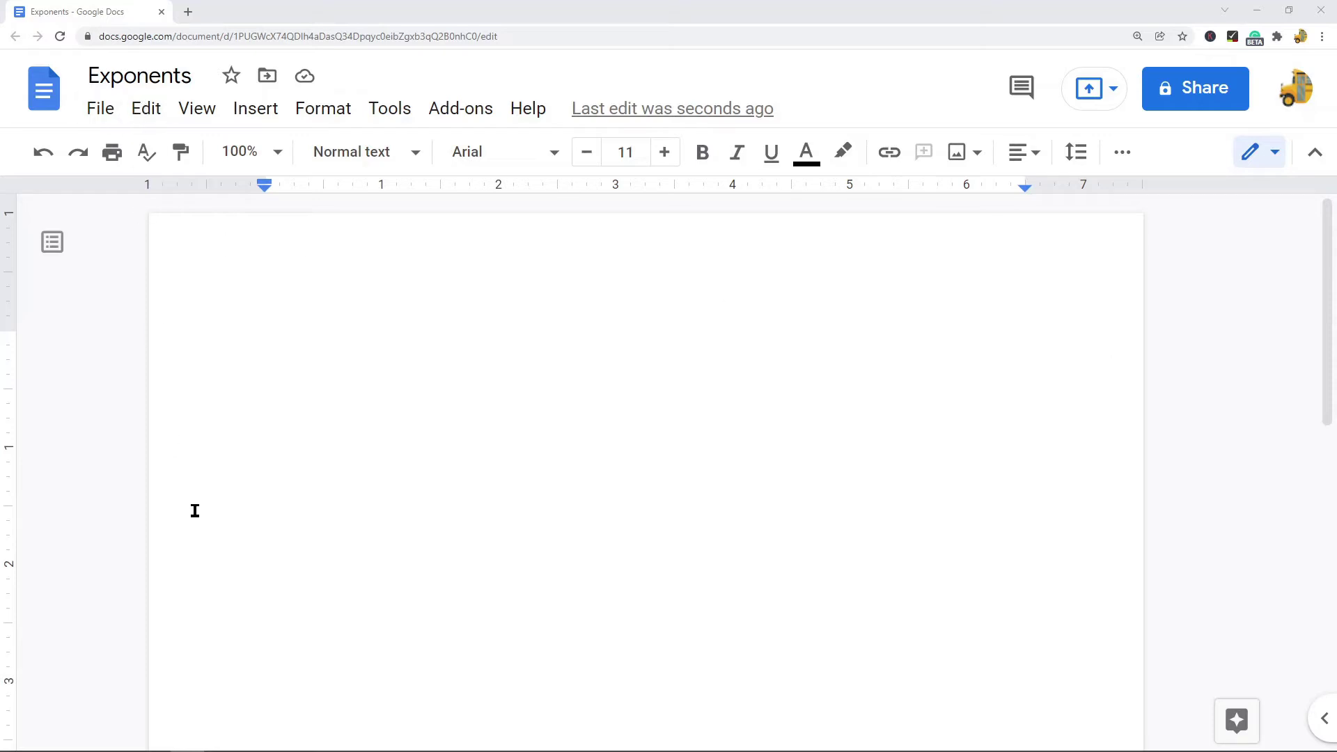
pyautogui.click(291, 370)
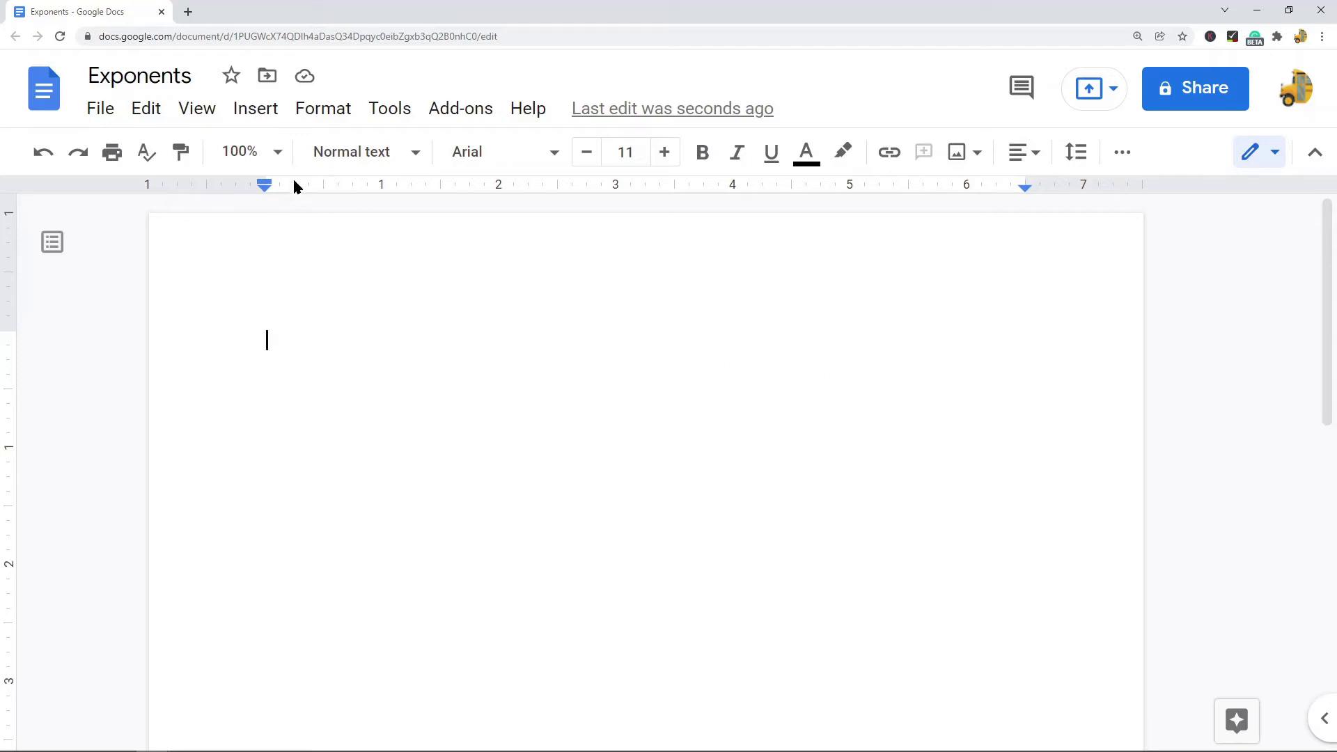
# Step: Insert an equation containing 2^2 so the line shows 2²
pyautogui.click(258, 117)
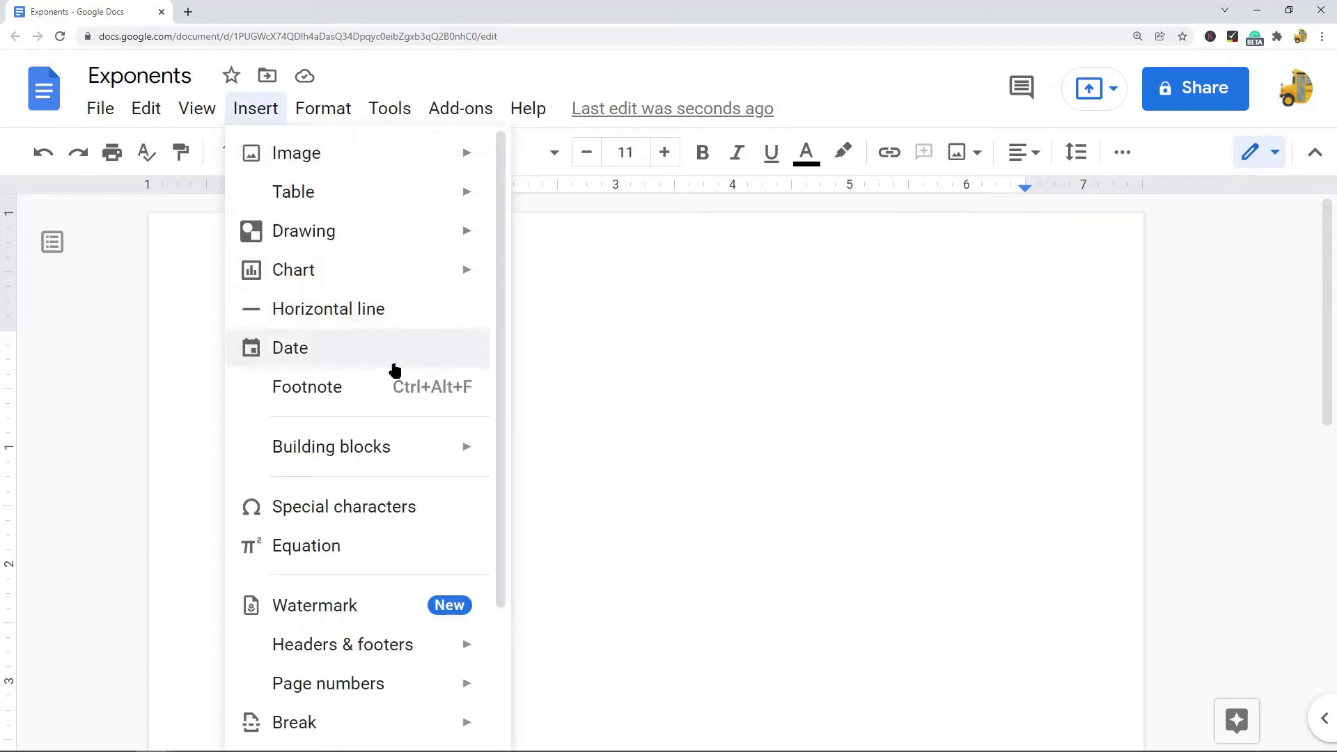
pyautogui.scroll(-2, 379, 292)
pyautogui.click(342, 408)
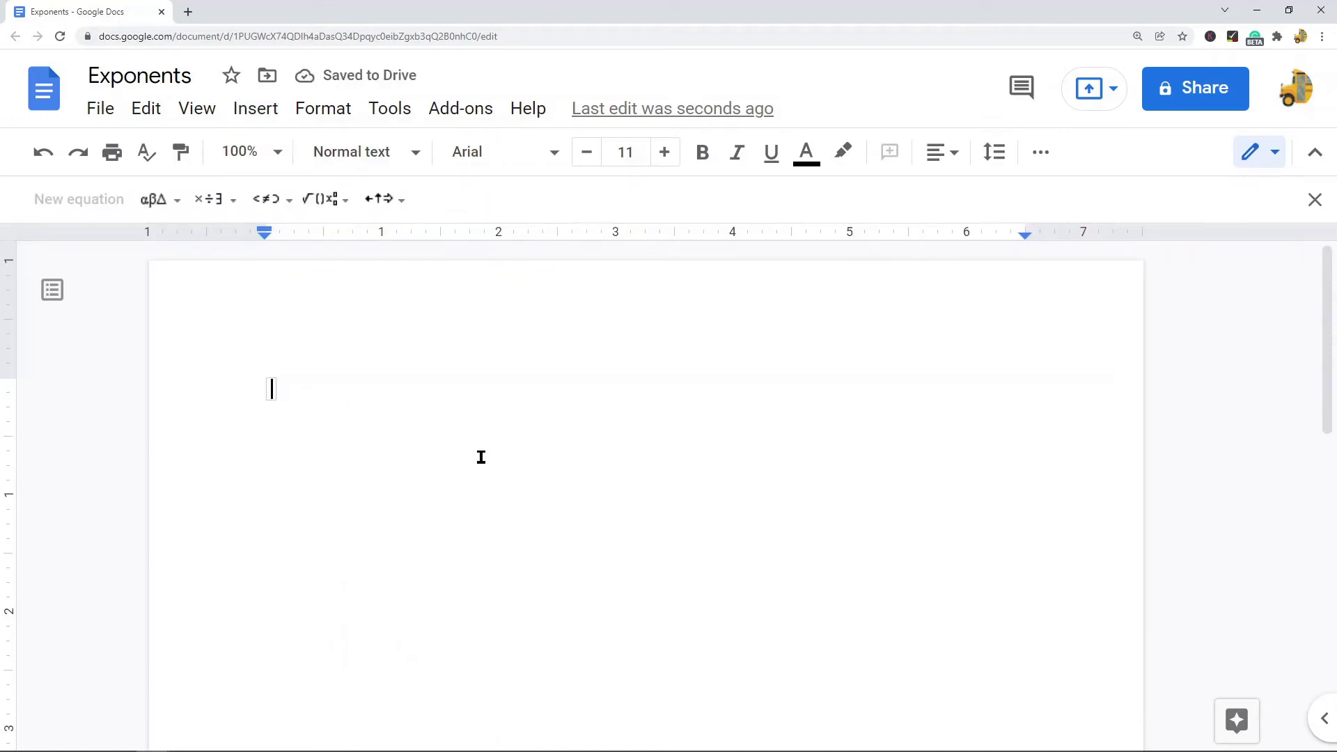
pyautogui.write('2')
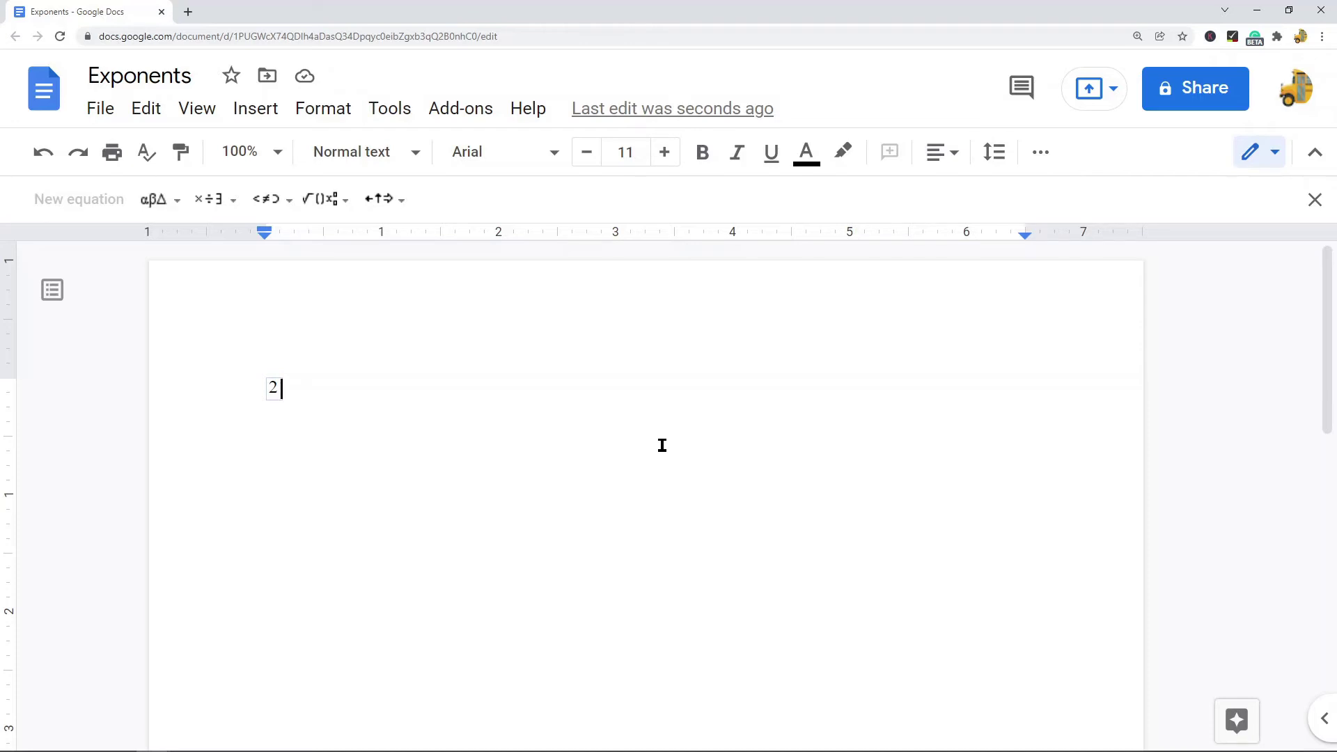
pyautogui.write('^')
pyautogui.write('2')
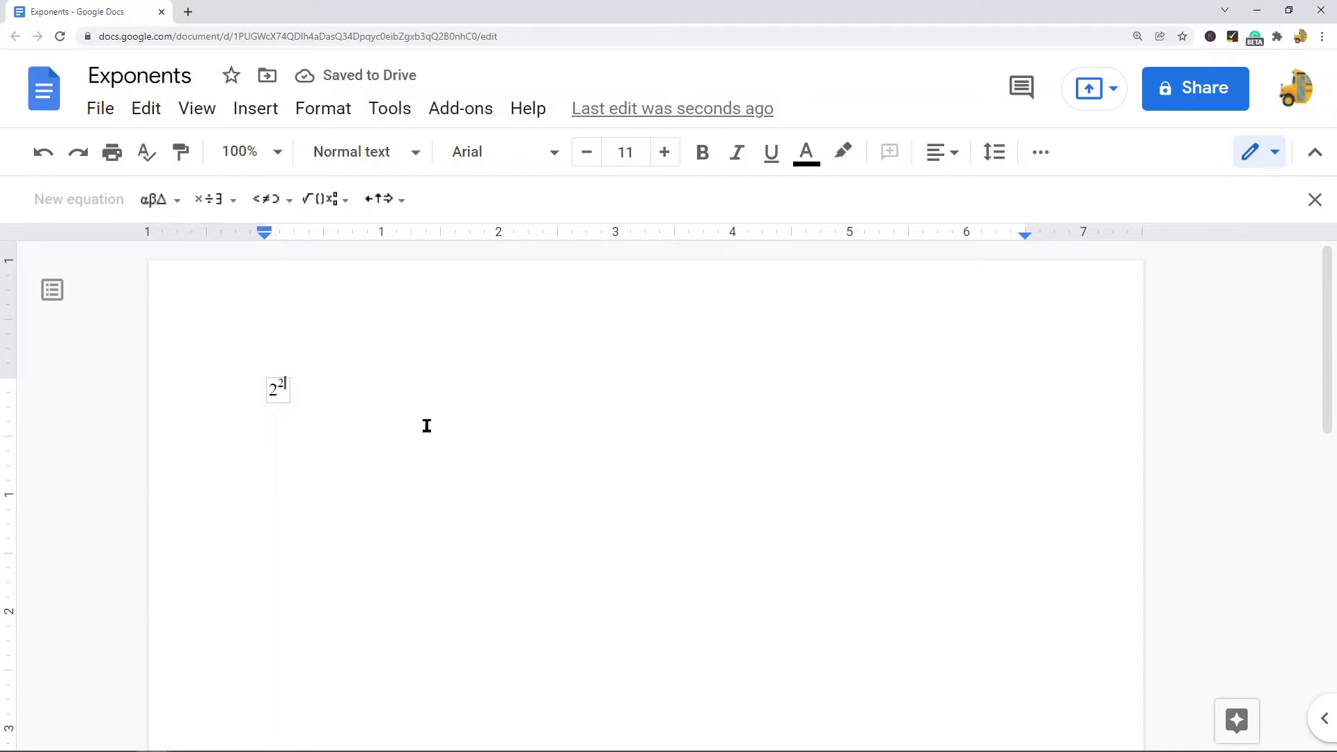
pyautogui.click(399, 398)
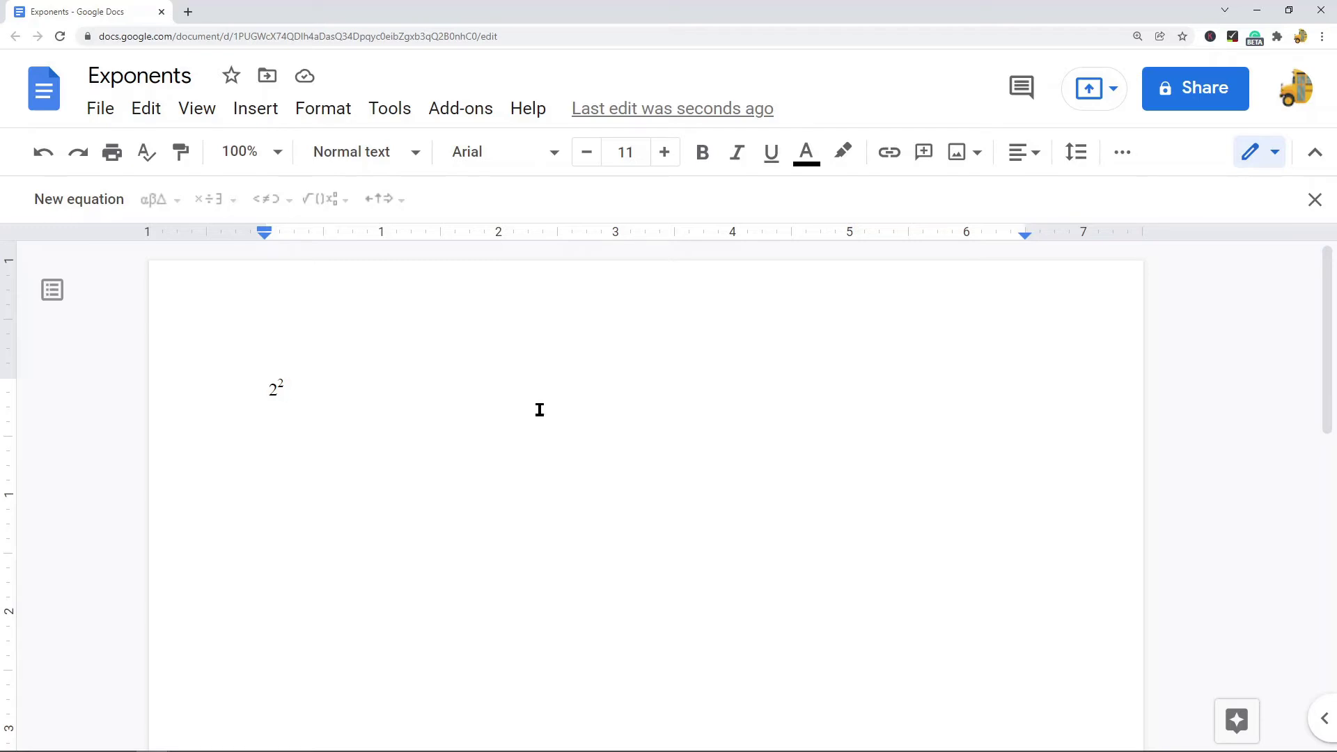
# Step: Delete the 2² equation and type the plain text 22 in its place
pyautogui.press('BackSpace')
pyautogui.press('BackSpace')
pyautogui.press('BackSpace')
pyautogui.write('22')
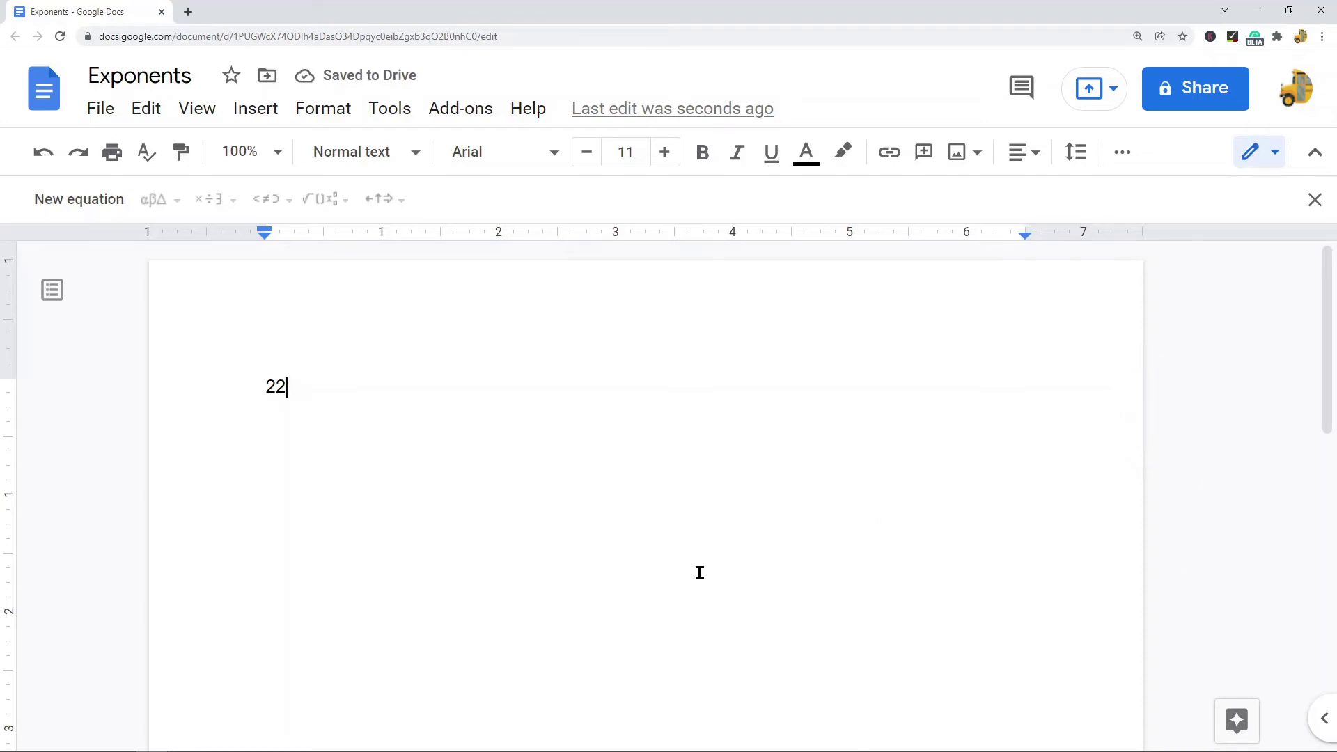
pyautogui.click(251, 391)
pyautogui.keyDown('shift'); pyautogui.click(312, 391); pyautogui.keyUp('shift')
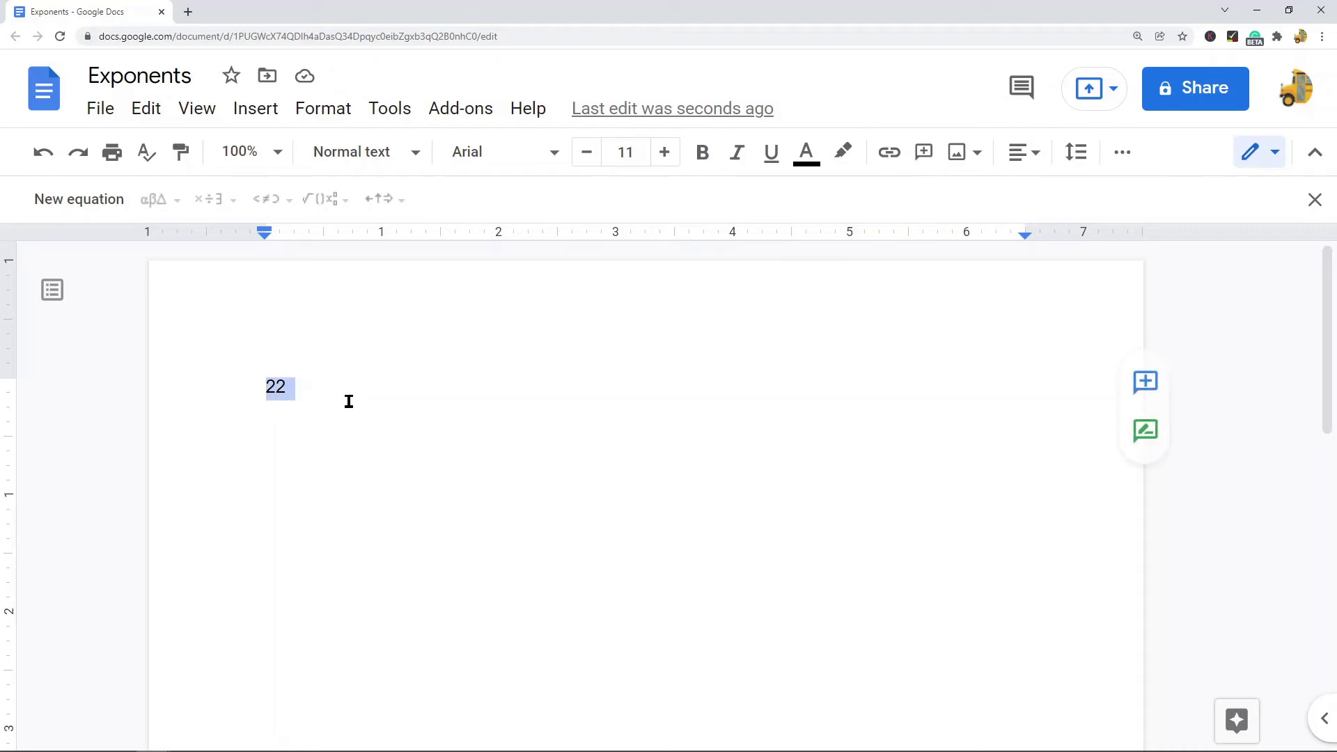
pyautogui.click(348, 402)
pyautogui.click(239, 390)
pyautogui.keyDown('shift'); pyautogui.click(334, 391); pyautogui.keyUp('shift')
# Step: Select only the second 2 of 22
pyautogui.click(276, 388)
pyautogui.keyDown('shift'); pyautogui.click(286, 388); pyautogui.keyUp('shift')
pyautogui.click(334, 492)
pyautogui.doubleClick(274, 387)
pyautogui.click(286, 391)
pyautogui.moveTo(277, 387); pyautogui.dragTo(288, 389)
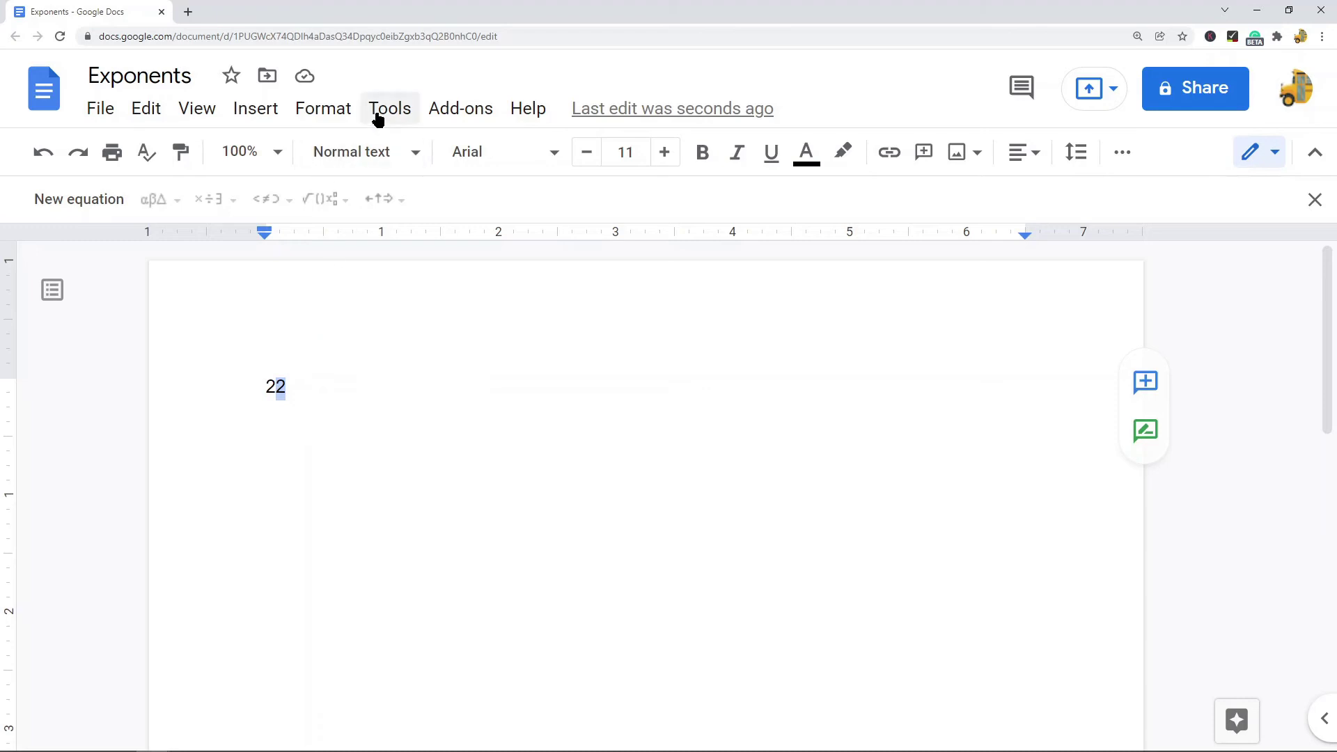
# Step: Make the selected second 2 superscript via Format > Text > Superscript, so the line reads 2²
pyautogui.click(342, 111)
pyautogui.moveTo(348, 152)
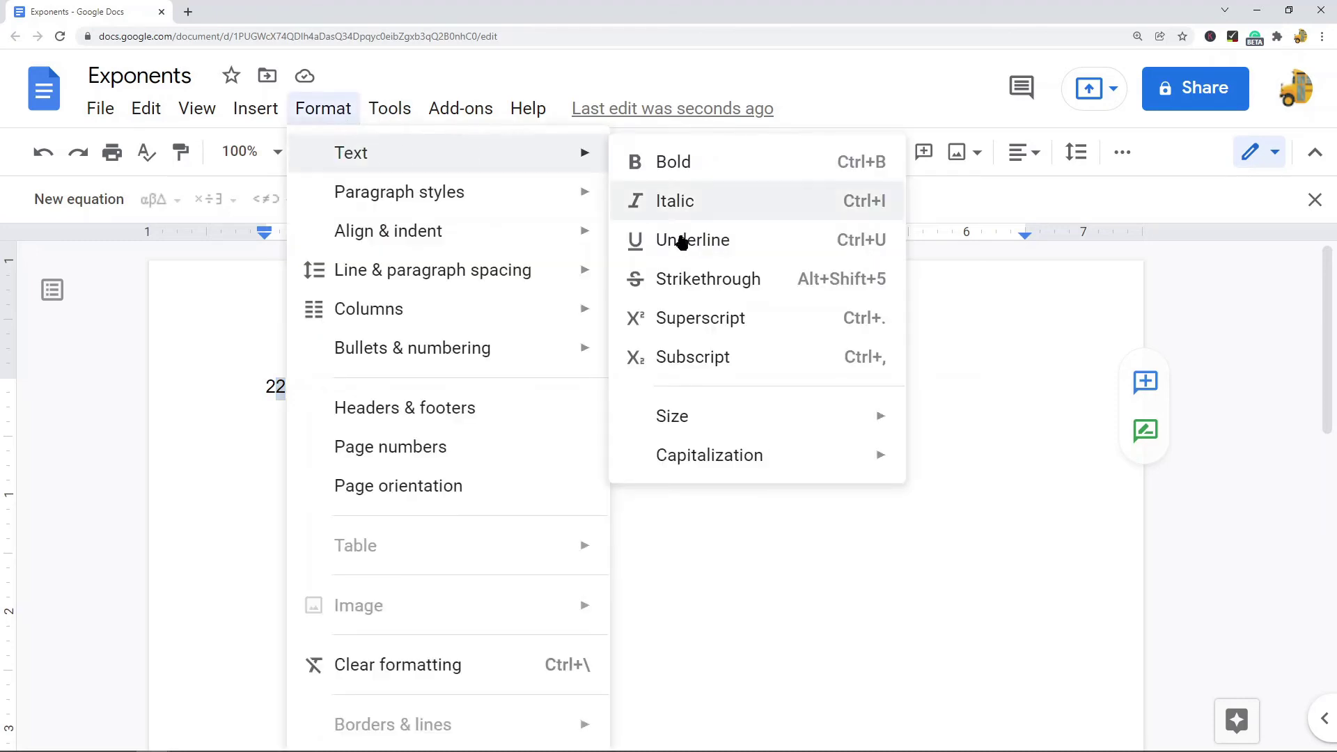
pyautogui.click(713, 325)
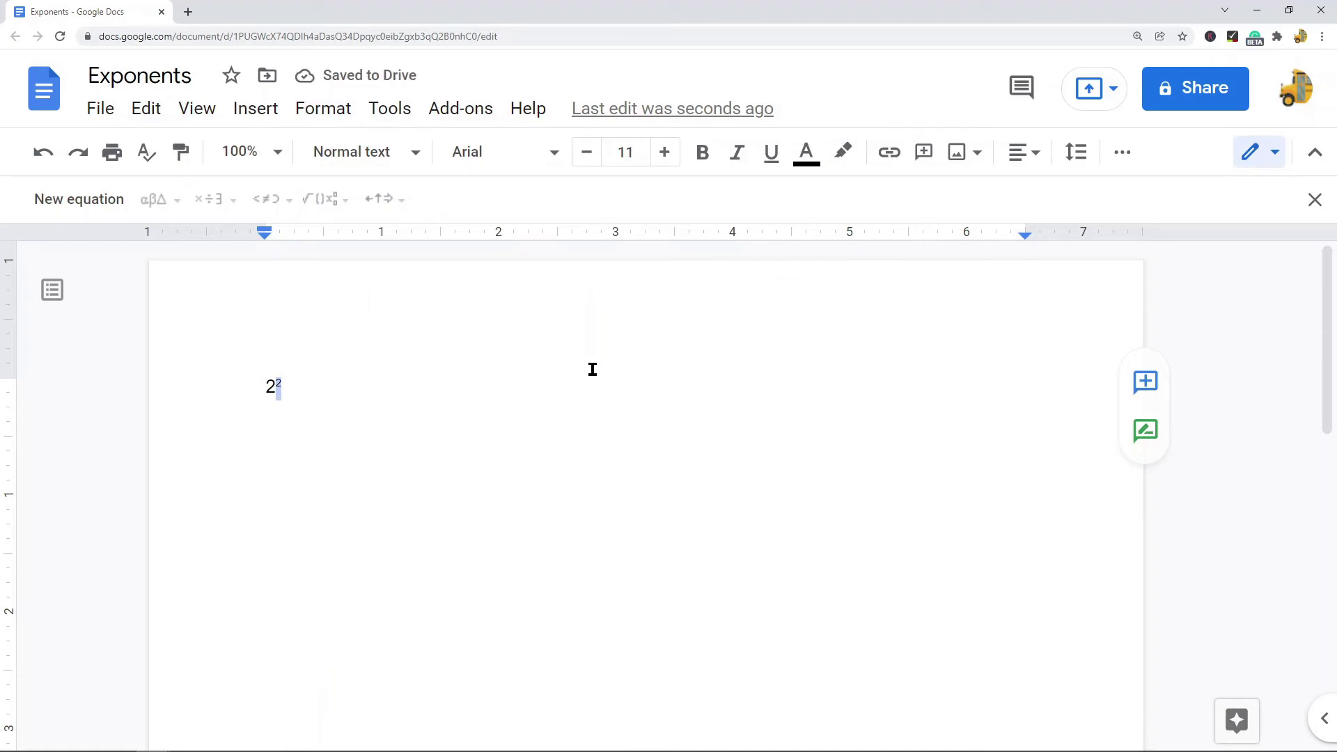
pyautogui.click(454, 407)
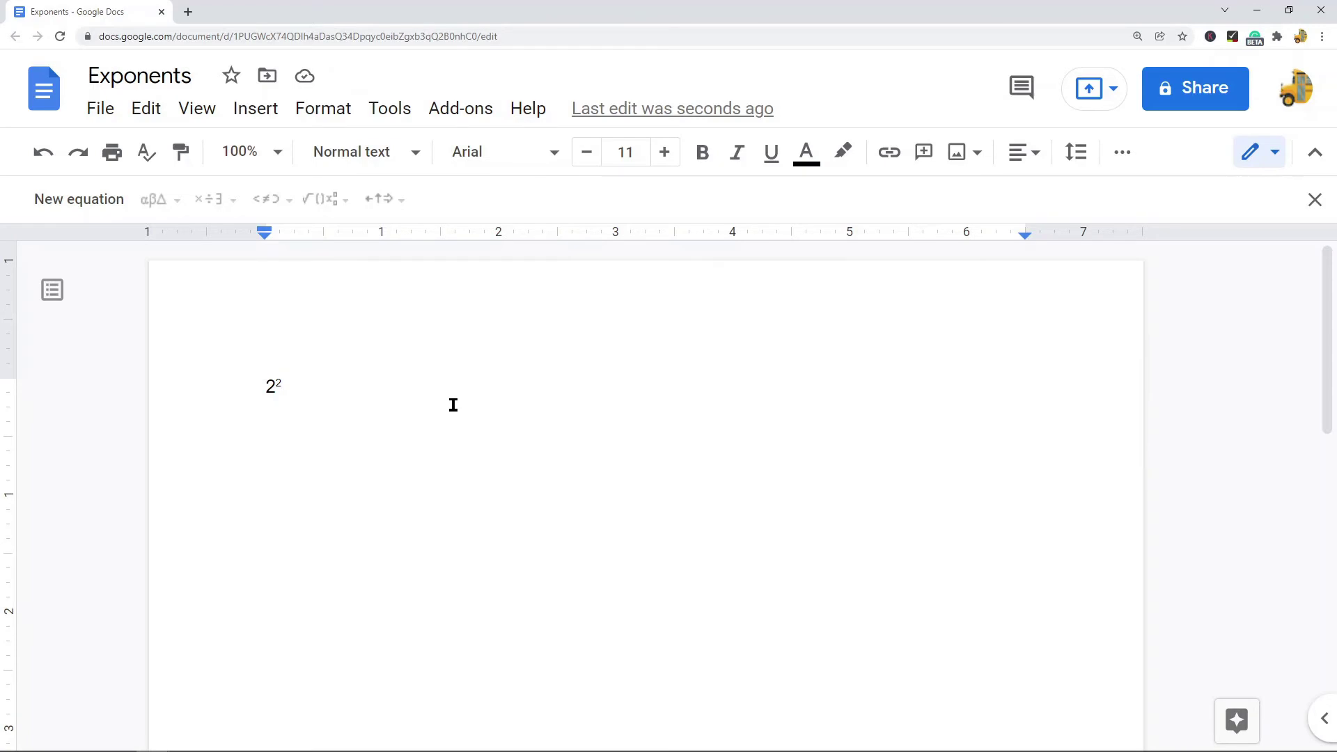
pyautogui.doubleClick(328, 393)
pyautogui.moveTo(329, 393); pyautogui.dragTo(242, 382)
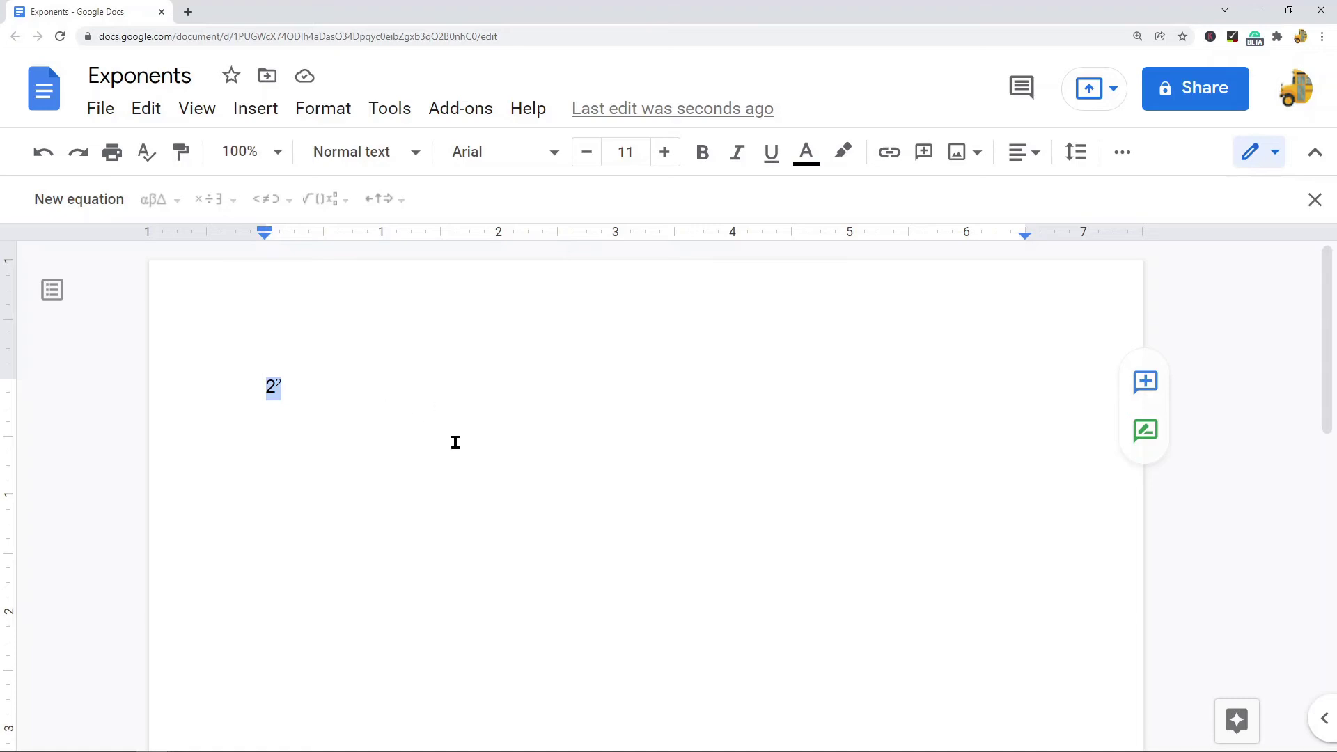
# Step: Delete the superscript 2², type a fresh base 2, and switch superscript on with Ctrl+
pyautogui.click(323, 109)
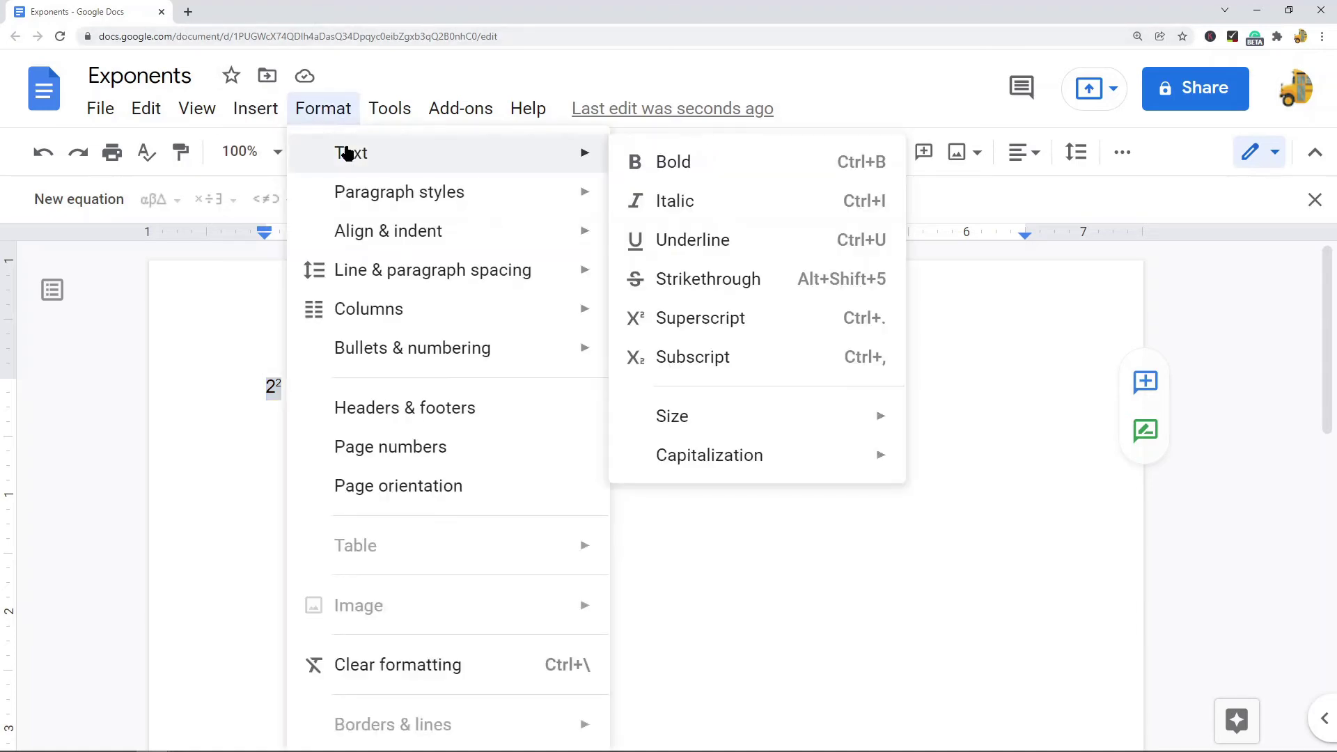
pyautogui.moveTo(332, 149)
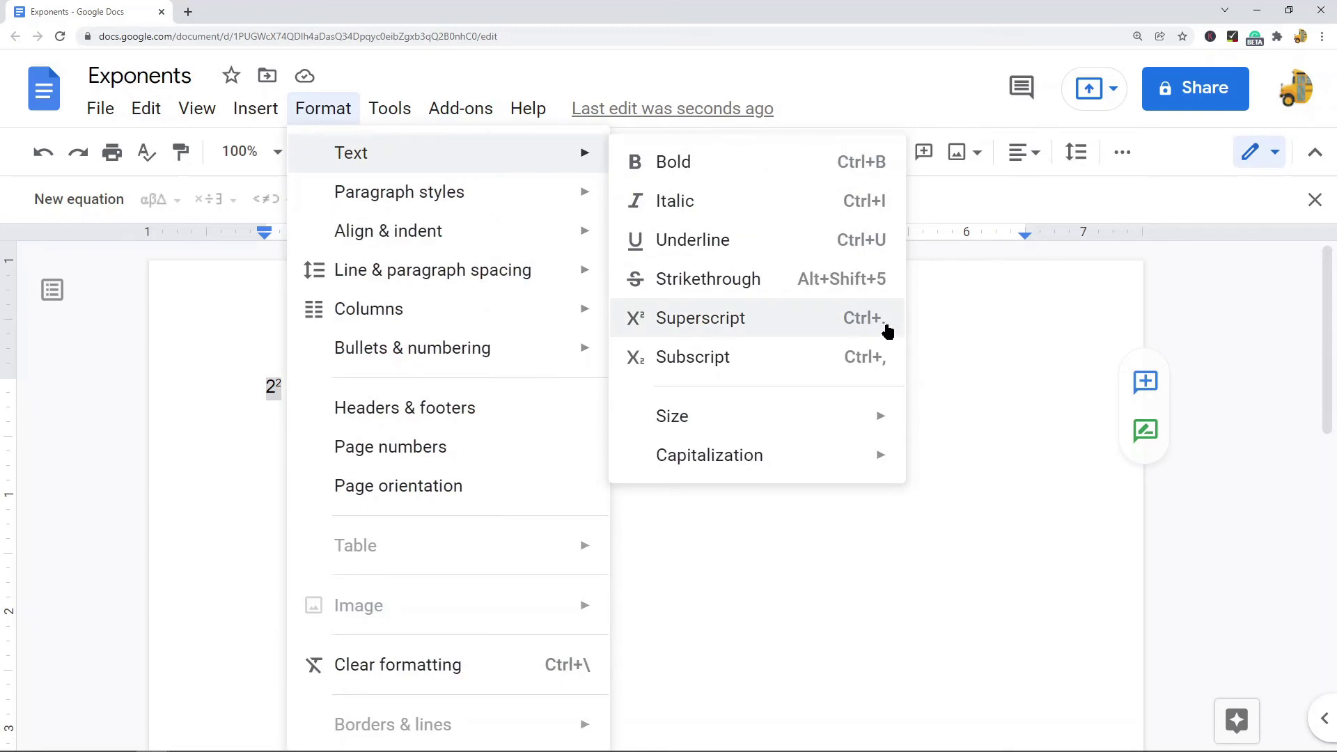
pyautogui.click(271, 382)
pyautogui.press('End')
pyautogui.press('BackSpace')
pyautogui.press('BackSpace')
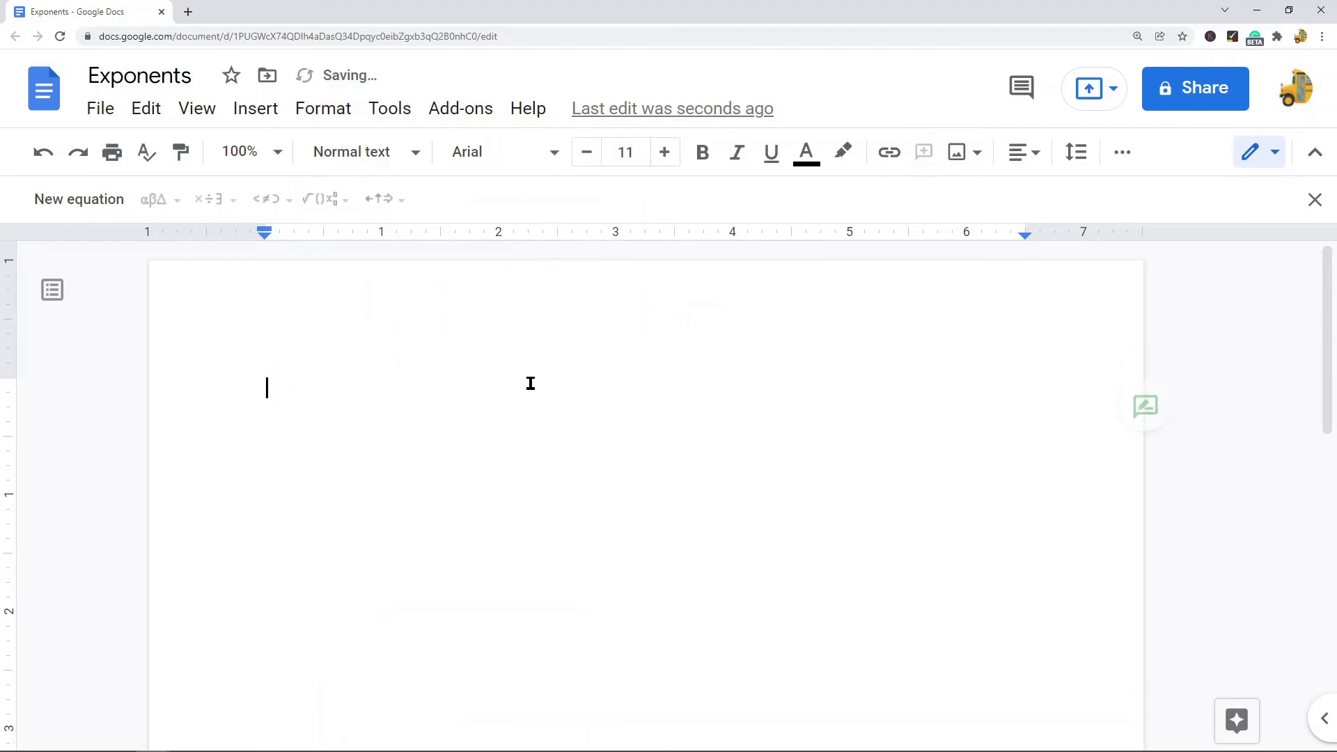
pyautogui.write('2')
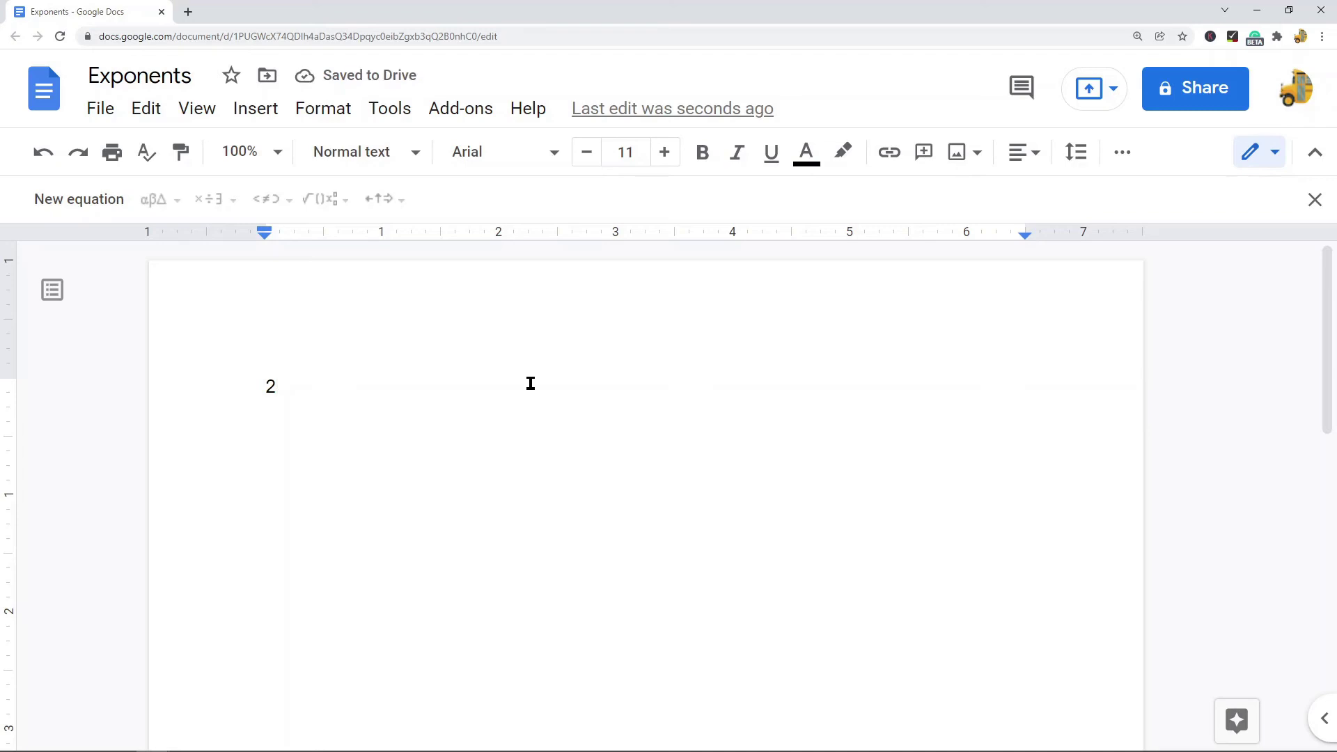
pyautogui.hotkey('ctrl', '.')
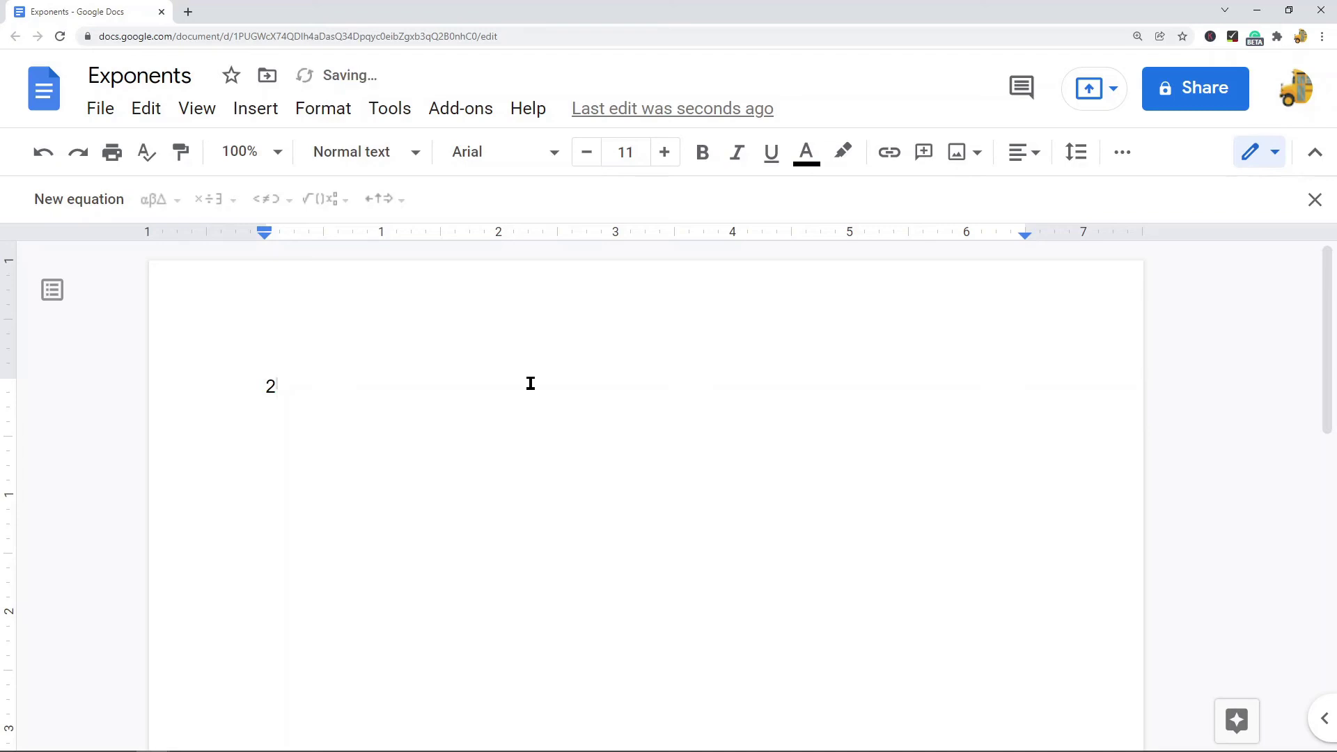